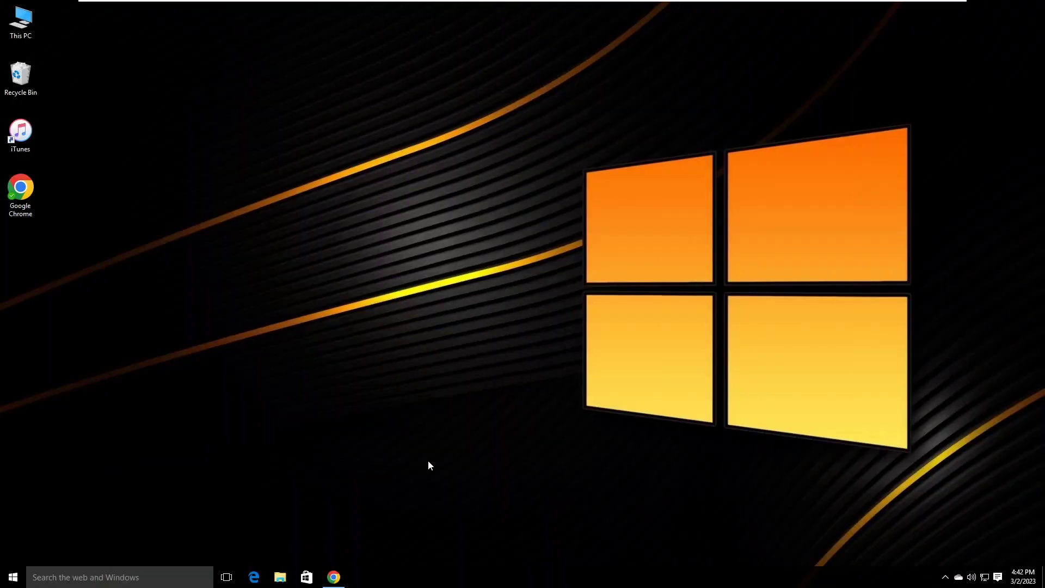
Launch Google Chrome from its desktop shortcut.
left_click(334, 577)
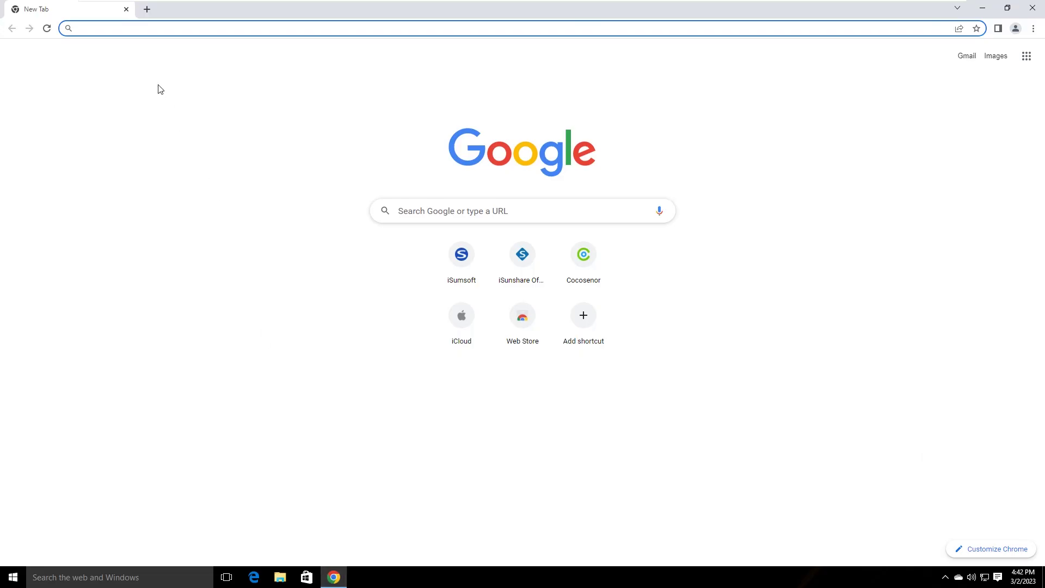
left_click(104, 27)
type("www.co")
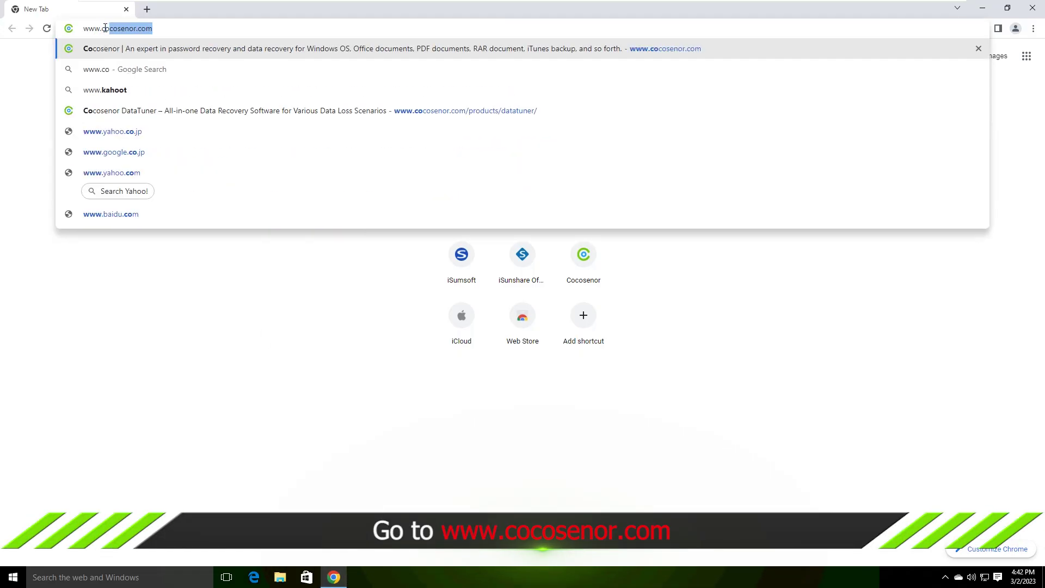
type("cosenor.com")
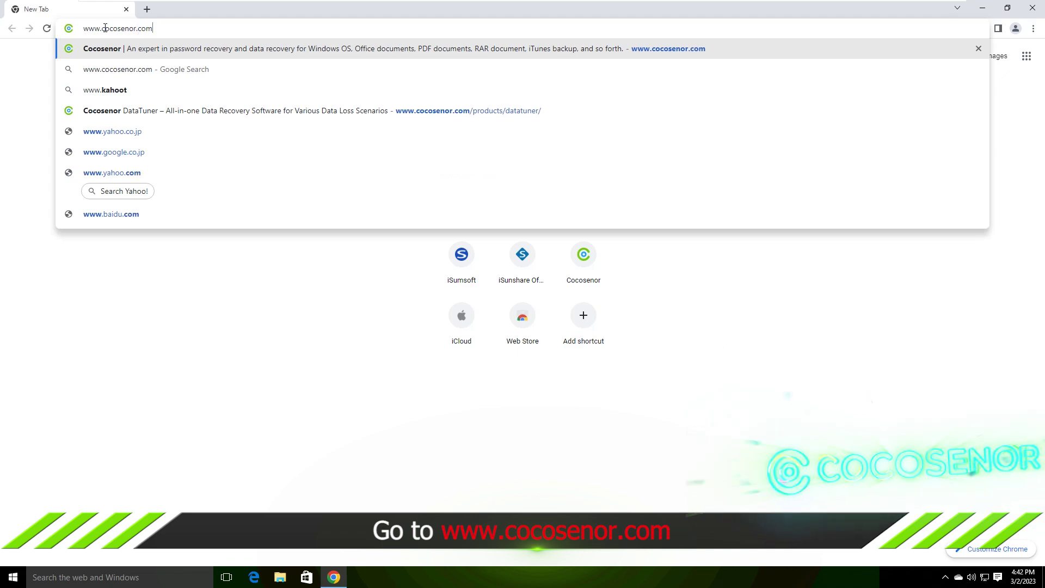
key("Return")
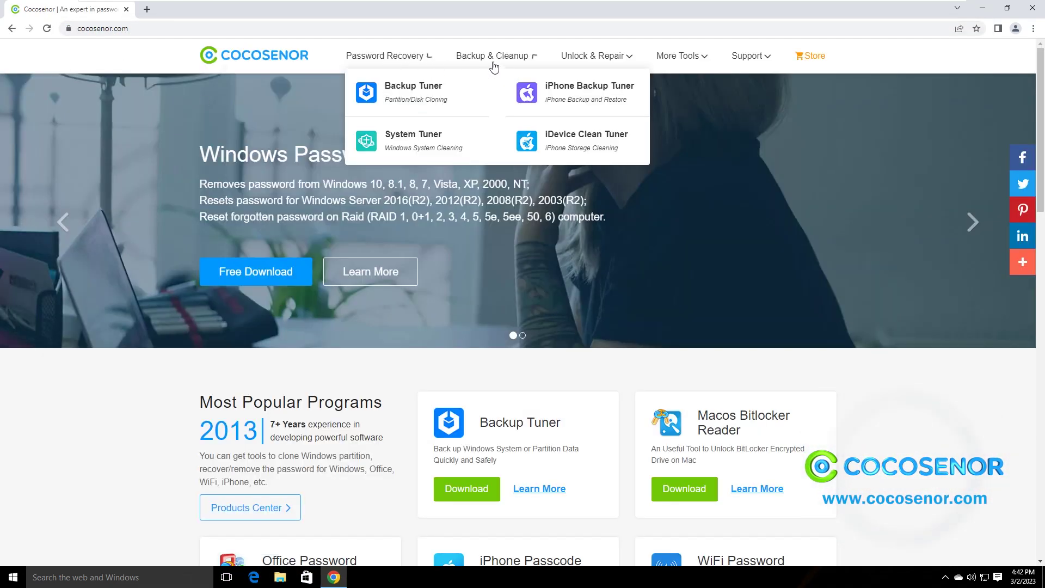
From More Tools > DataTuner, download the free trial installer and run it.
mouse_move(680, 60)
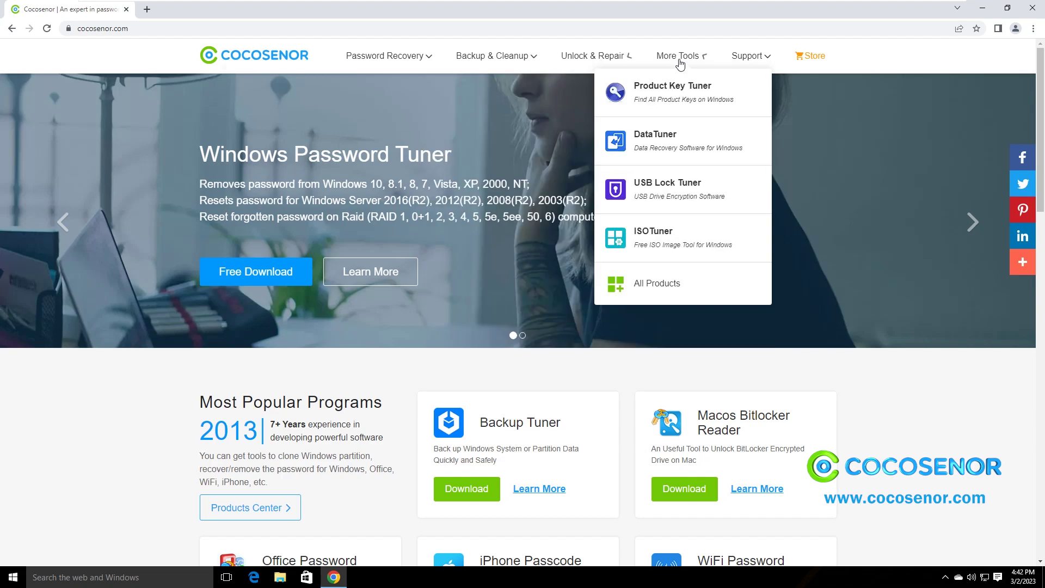
left_click(649, 141)
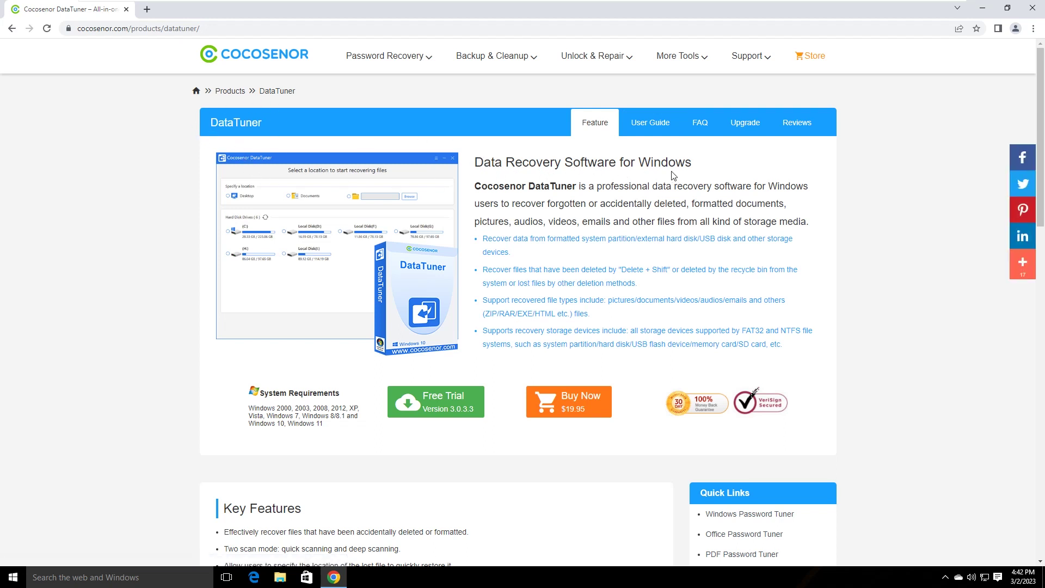
left_click(445, 399)
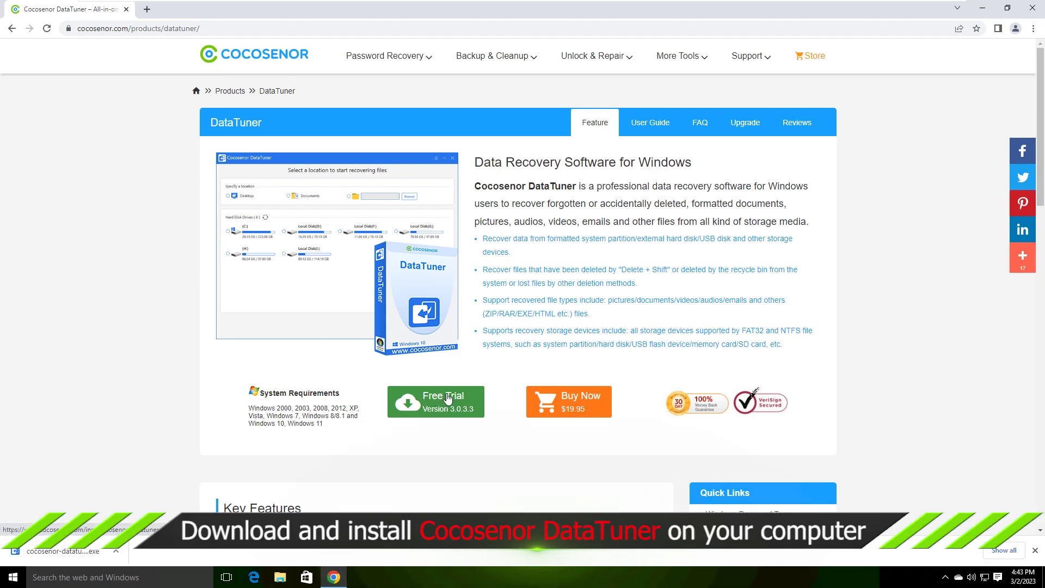
left_click(65, 550)
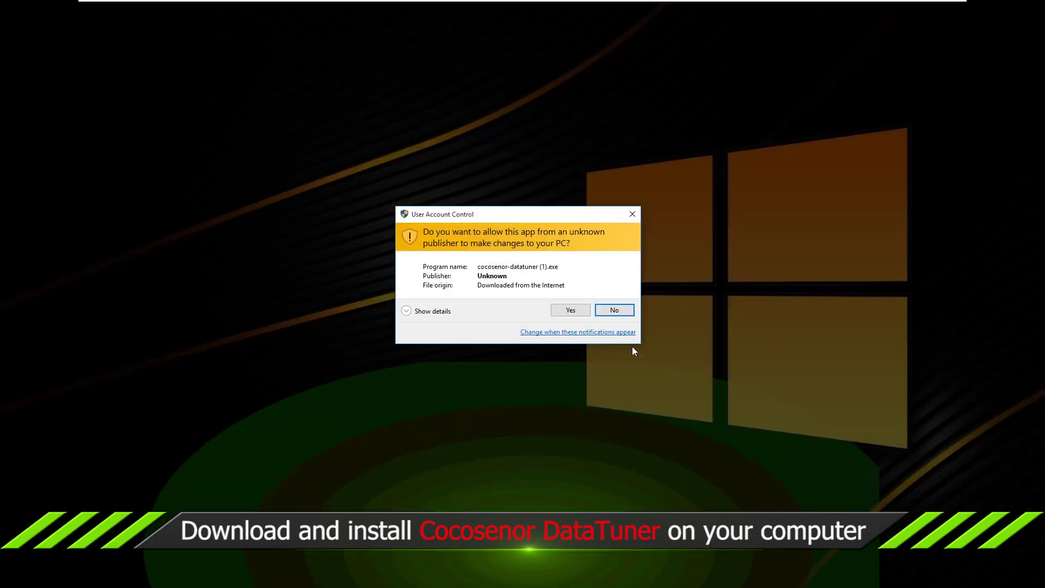
Install DataTuner 3.0.3.6 with default options, unticking Visit our website, and launch it.
left_click(570, 310)
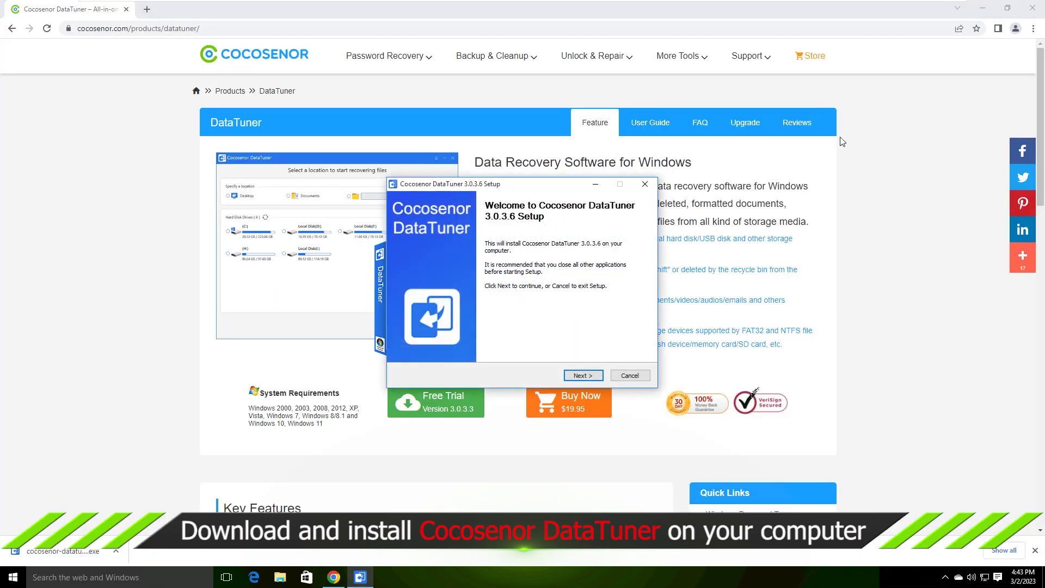
left_click(1028, 7)
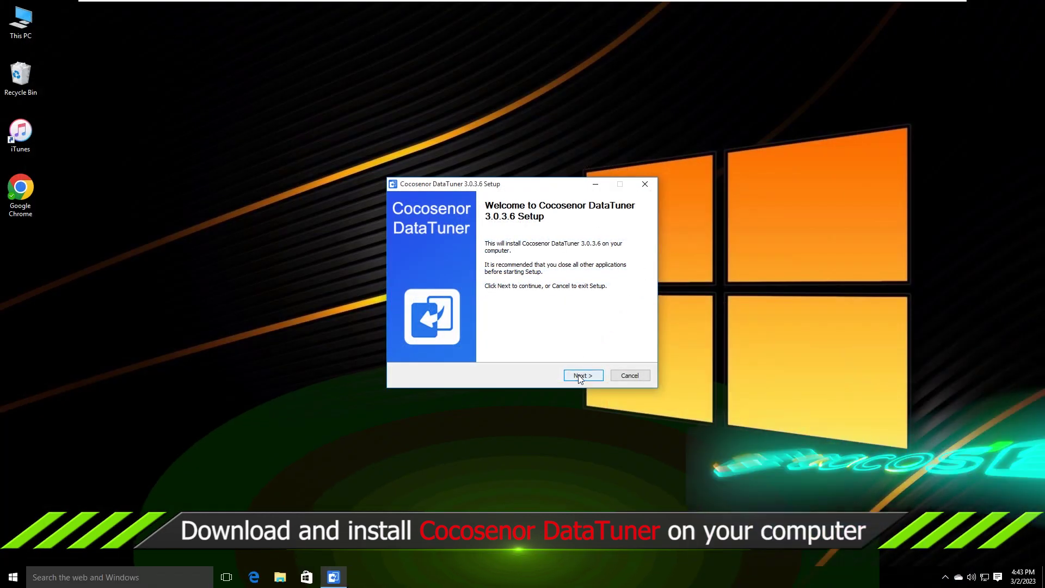
left_click(581, 376)
left_click(581, 376)
left_click(583, 376)
left_click(584, 376)
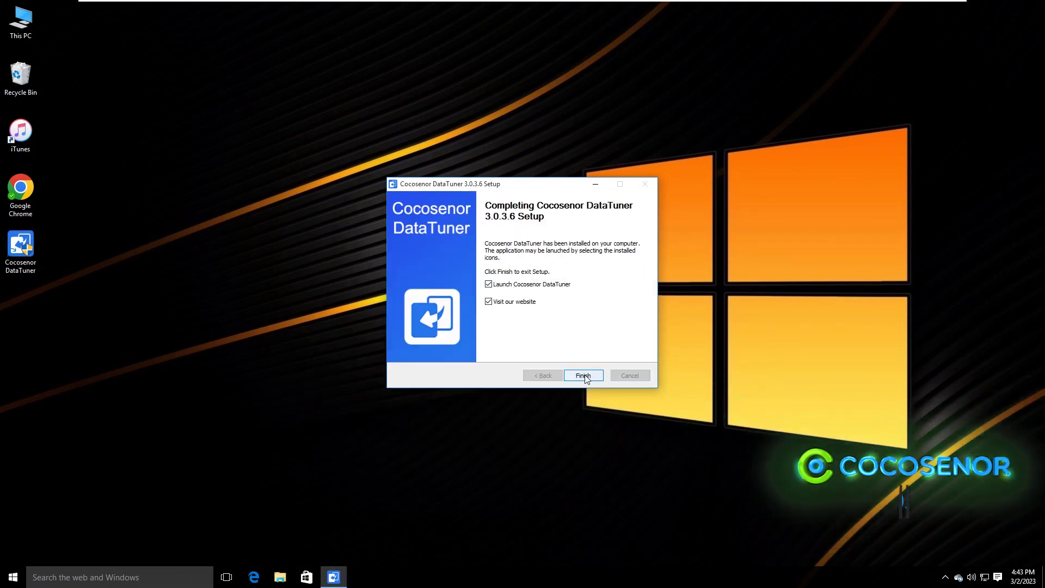
left_click(489, 302)
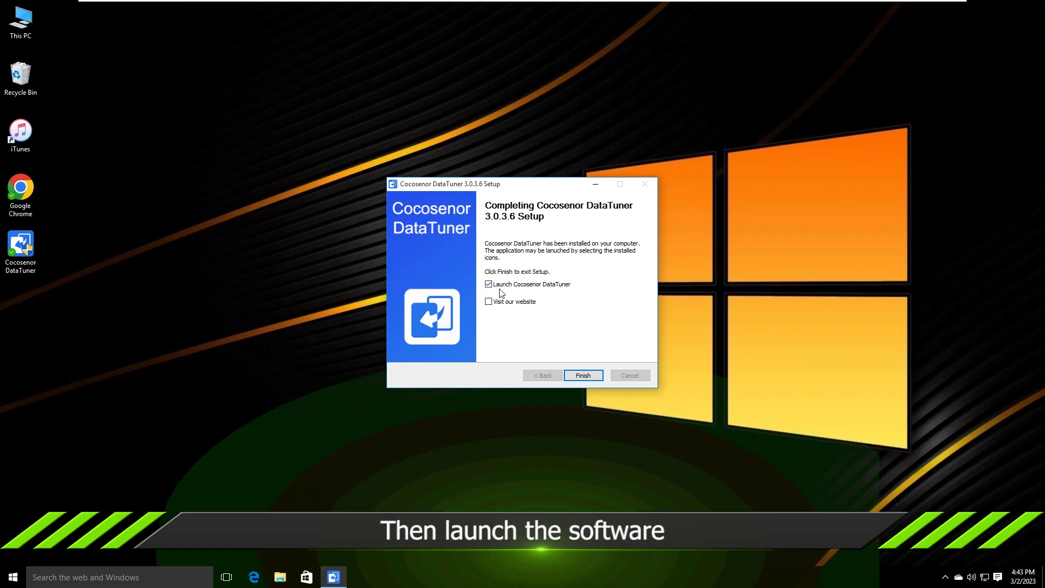
left_click(586, 379)
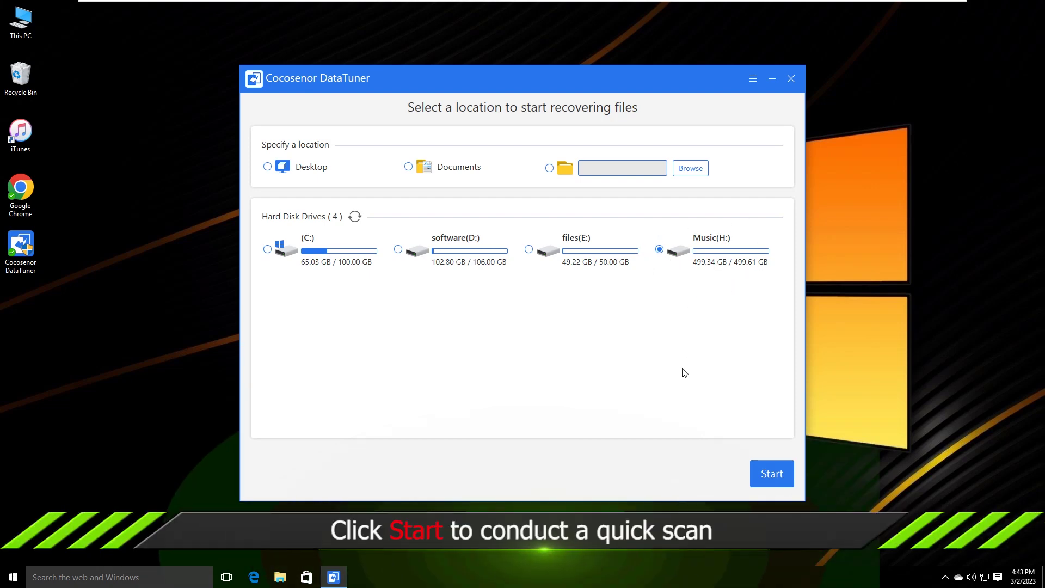
Scan the Music(H:) drive until 276935 found items are listed.
left_click(775, 479)
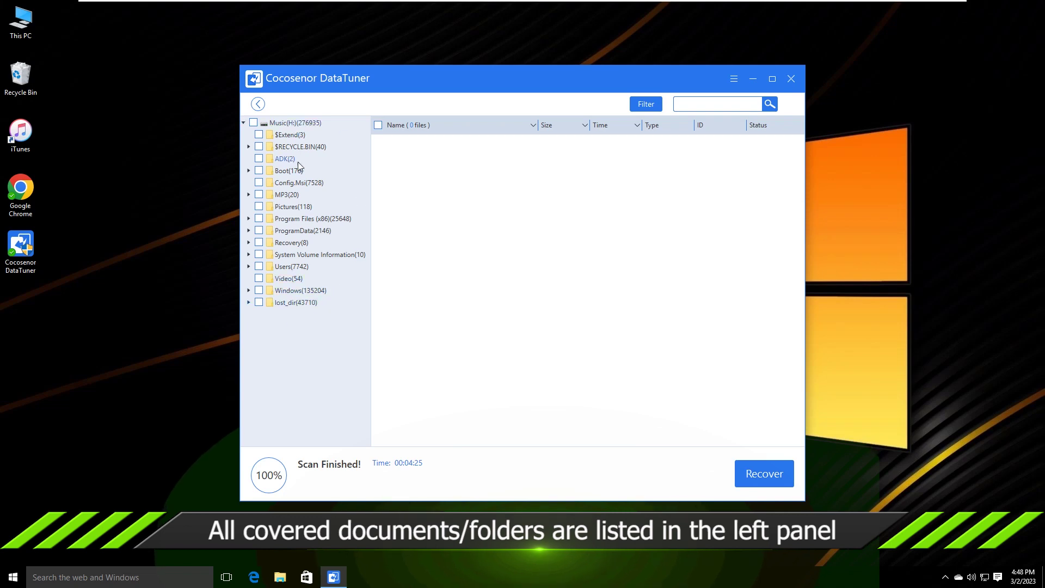
Browse the Pictures(118) file list and tick the folder to select all 118 files.
left_click(286, 208)
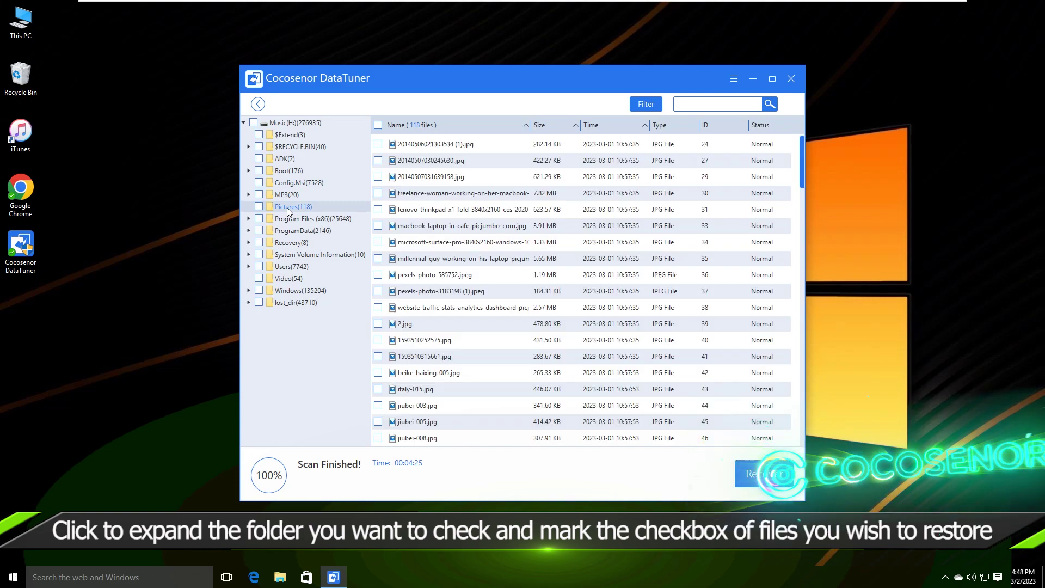
scroll(492, 190, "down", 10)
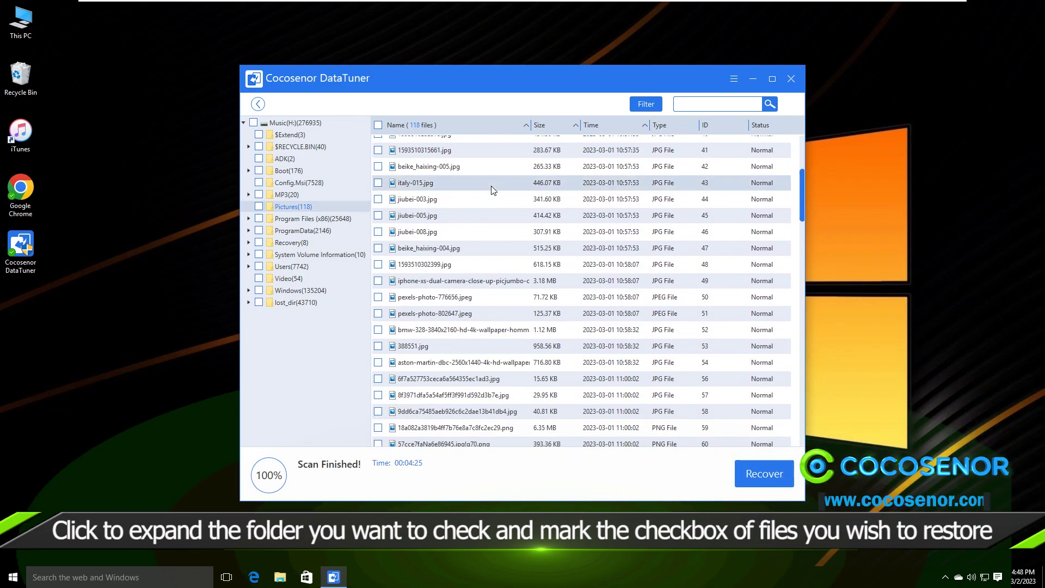
scroll(492, 190, "down", 3)
scroll(492, 189, "up", 12)
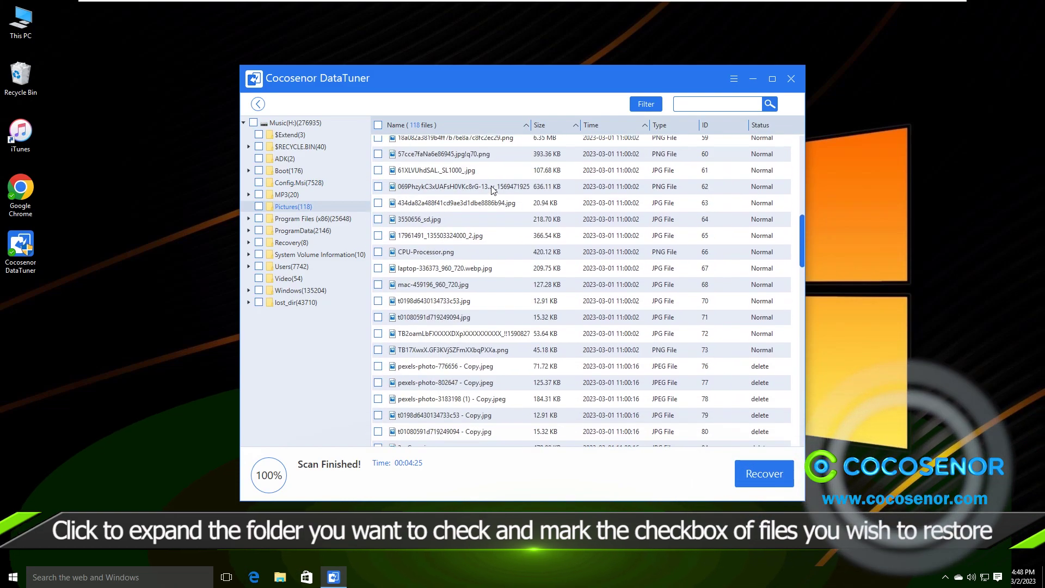
scroll(493, 188, "up", 1)
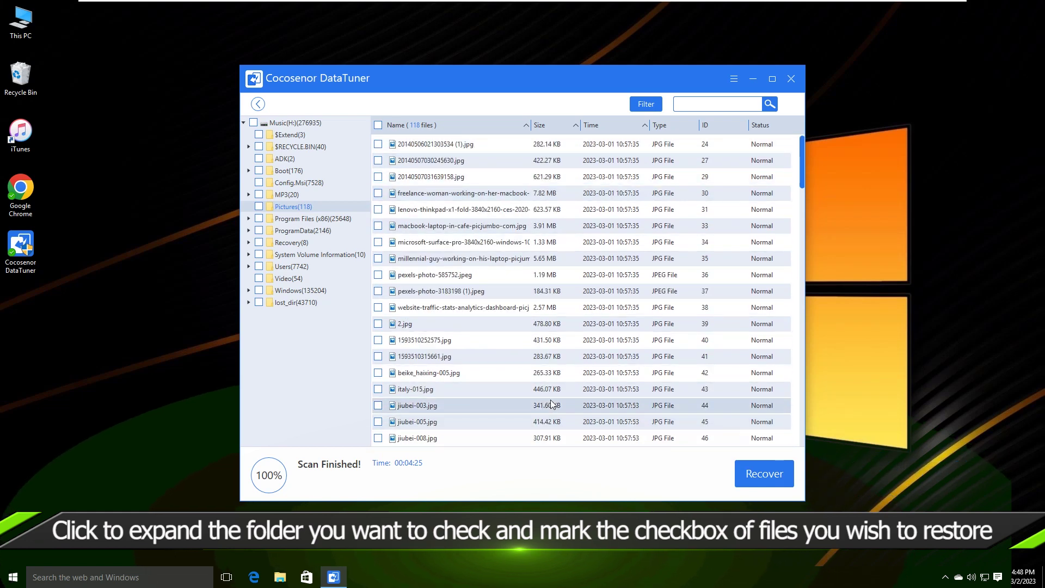
left_click(378, 126)
scroll(455, 221, "down", 12)
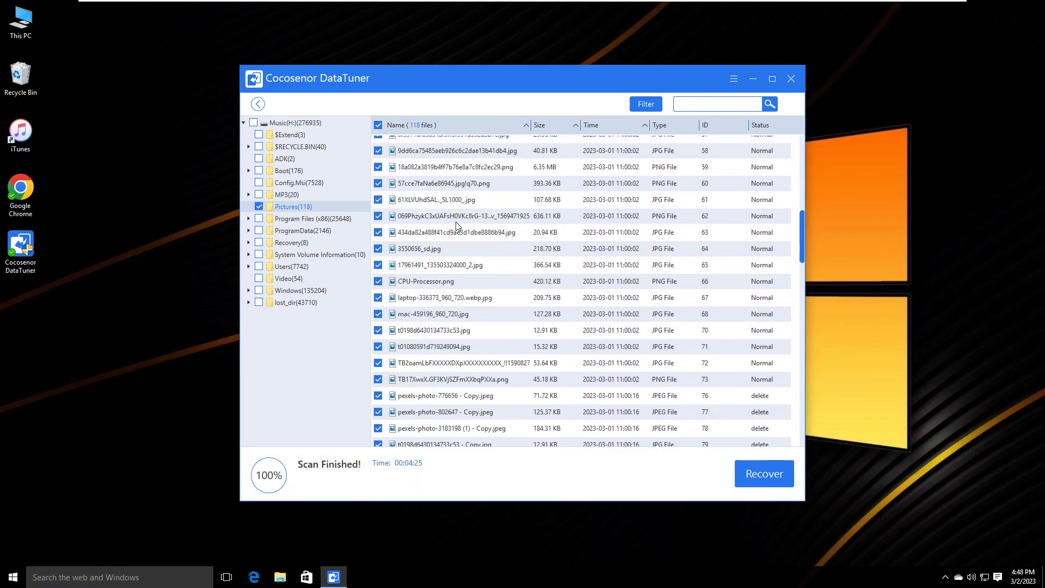
scroll(456, 227, "up", 12)
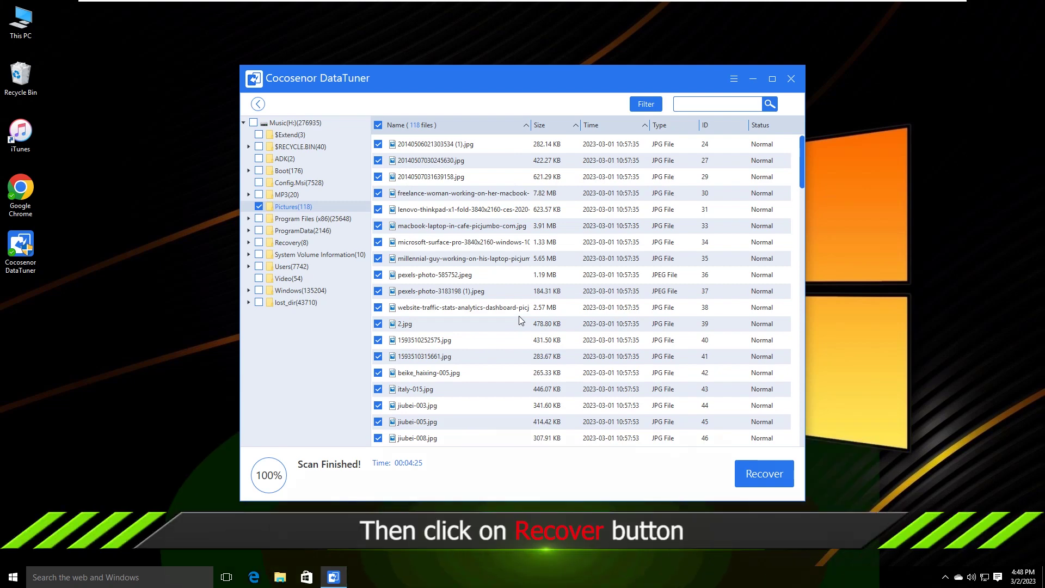
Recover the checked pictures into the files (E:) drive under This PC.
left_click(764, 479)
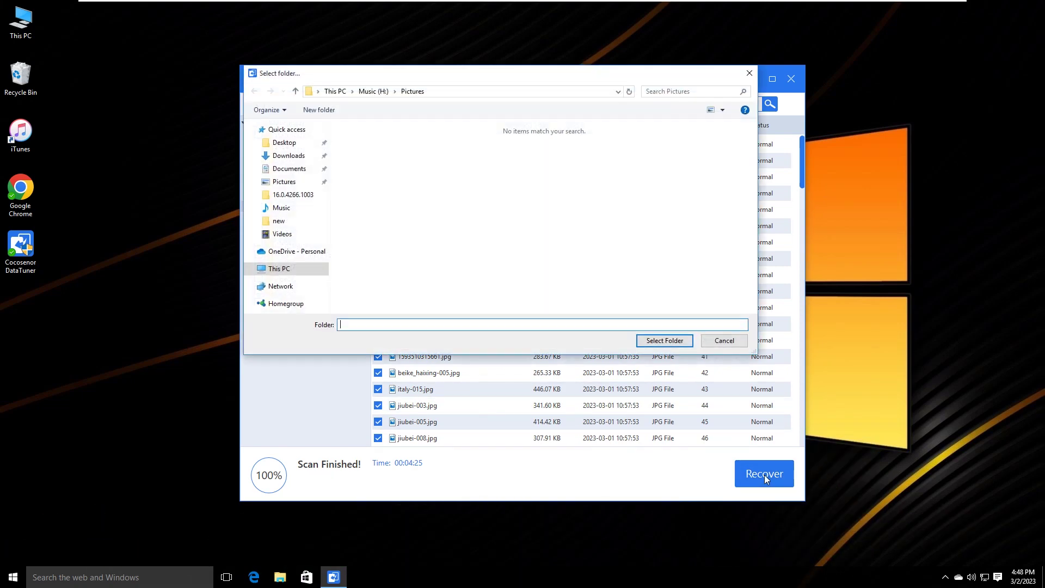
left_click(280, 269)
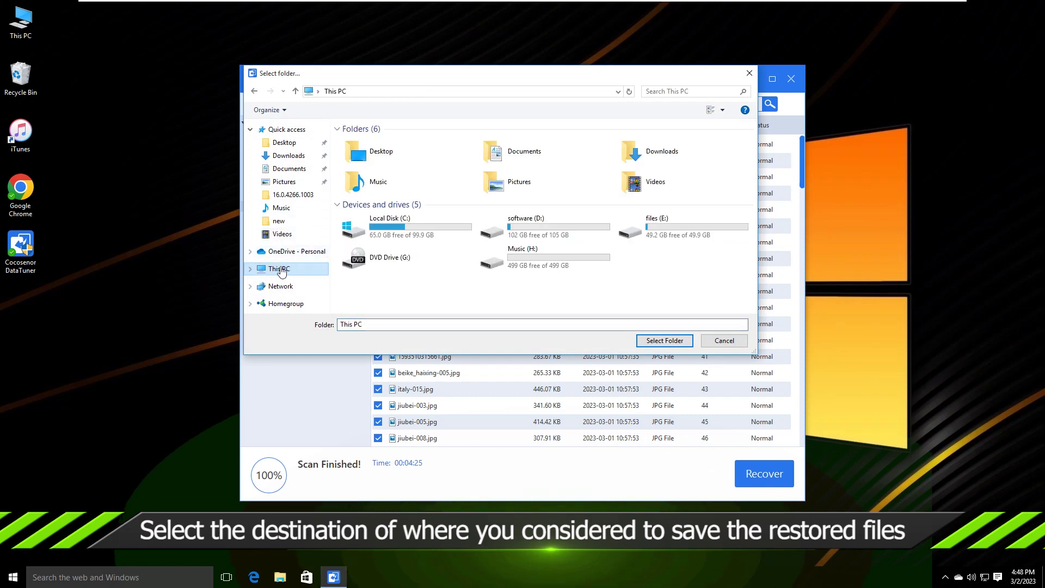
double_click(677, 225)
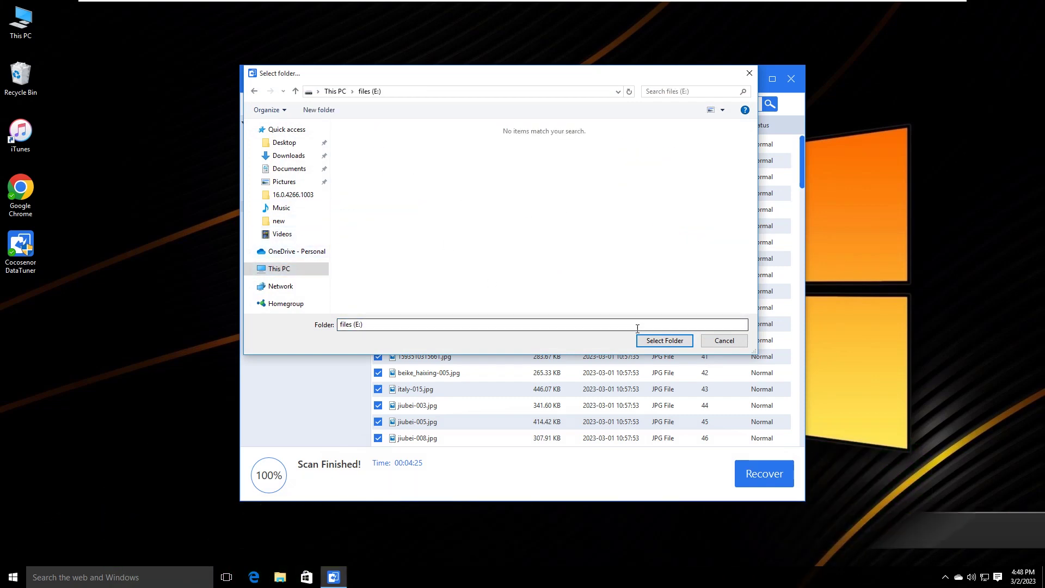
left_click(657, 341)
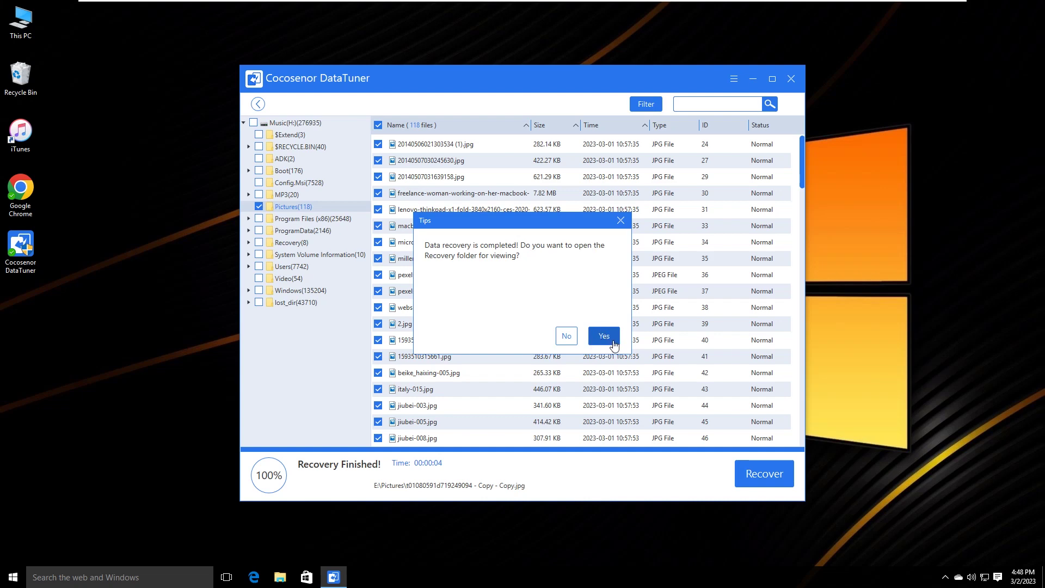
Review the 118 recovered pictures in E:\Pictures, then close the Explorer window.
left_click(601, 337)
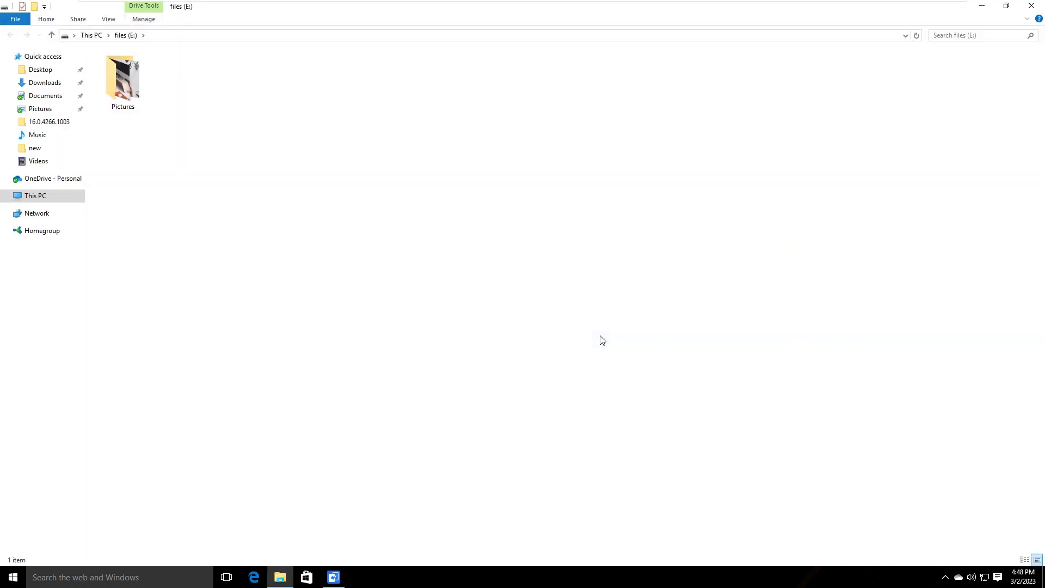
double_click(125, 87)
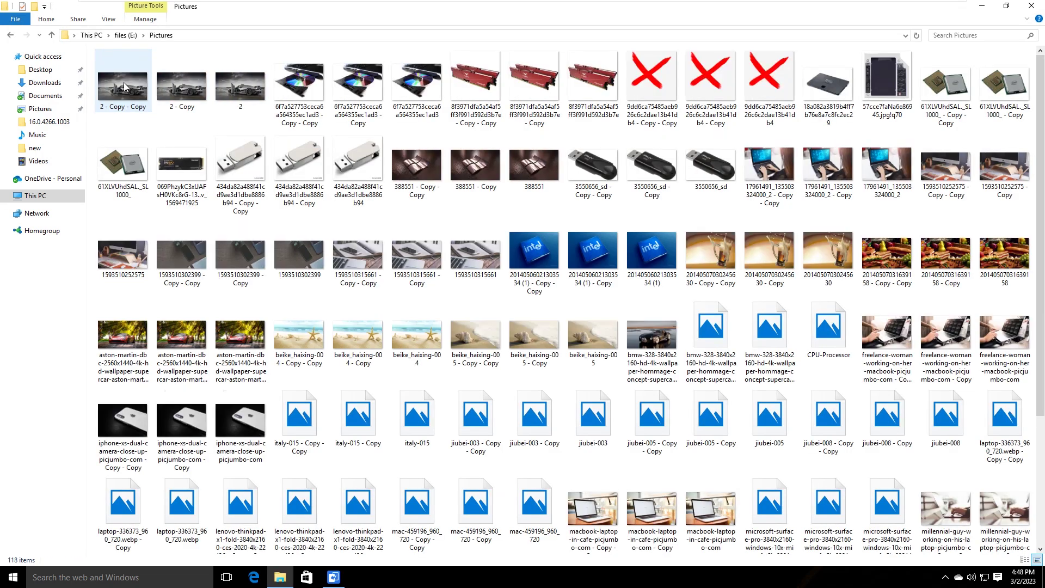
scroll(421, 220, "down", 2)
scroll(420, 220, "up", 2)
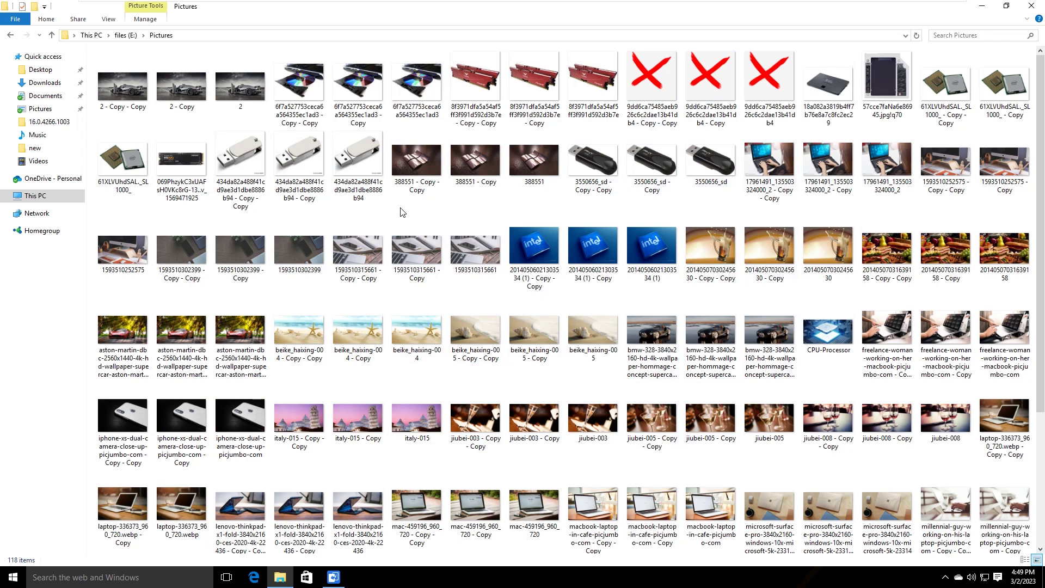
left_click(1032, 6)
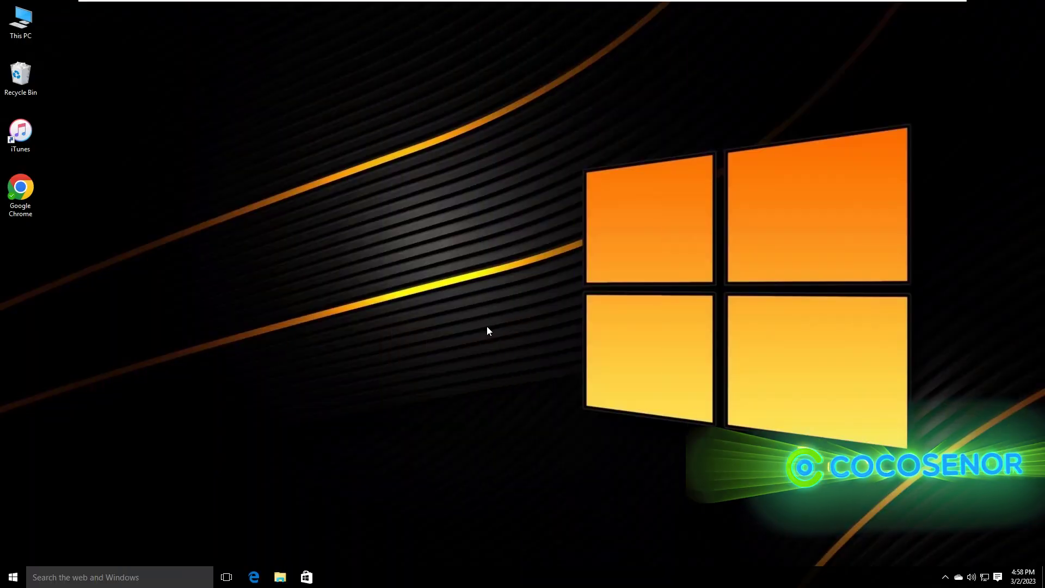
Search 'show hidden files' and enable 'Show hidden files, folders, and drives'.
left_click(50, 578)
type("show hidden files")
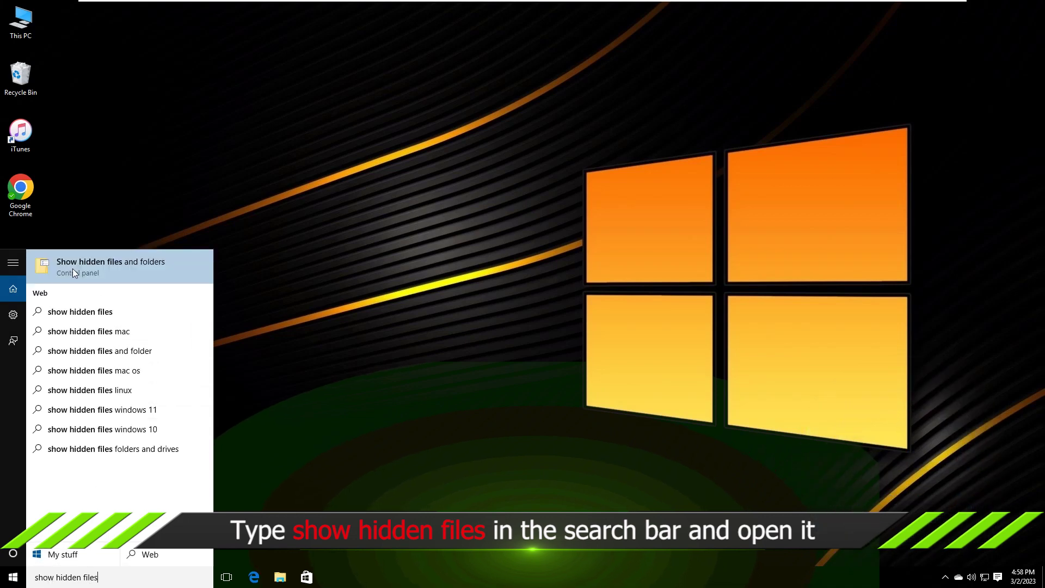
left_click(102, 264)
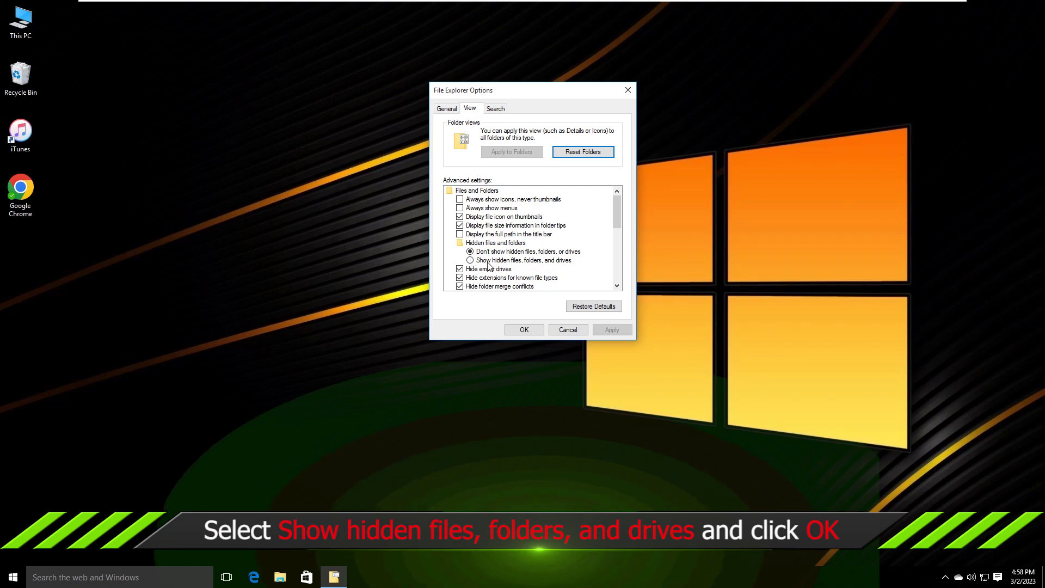
left_click(470, 261)
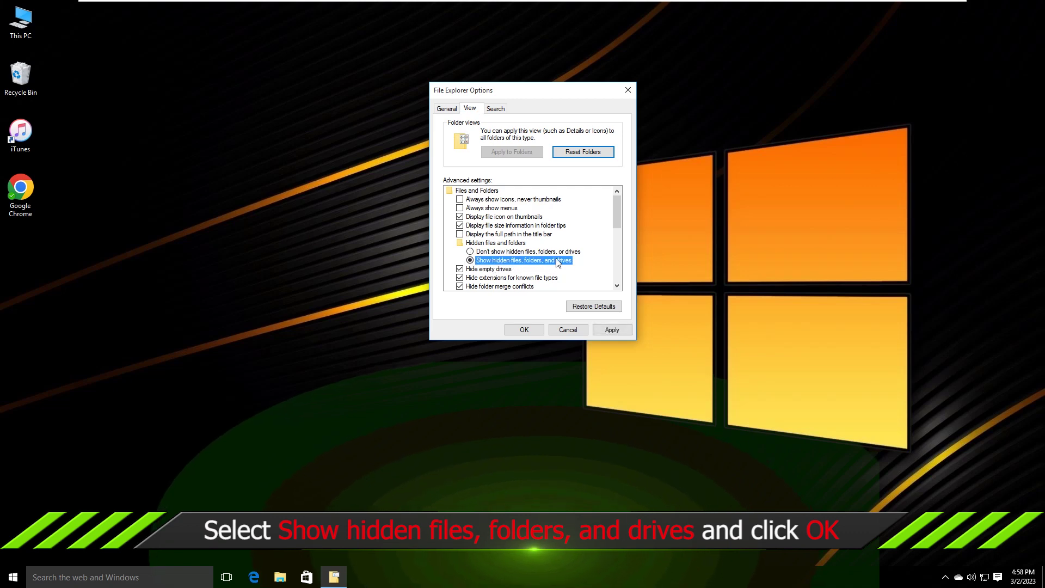
left_click(524, 330)
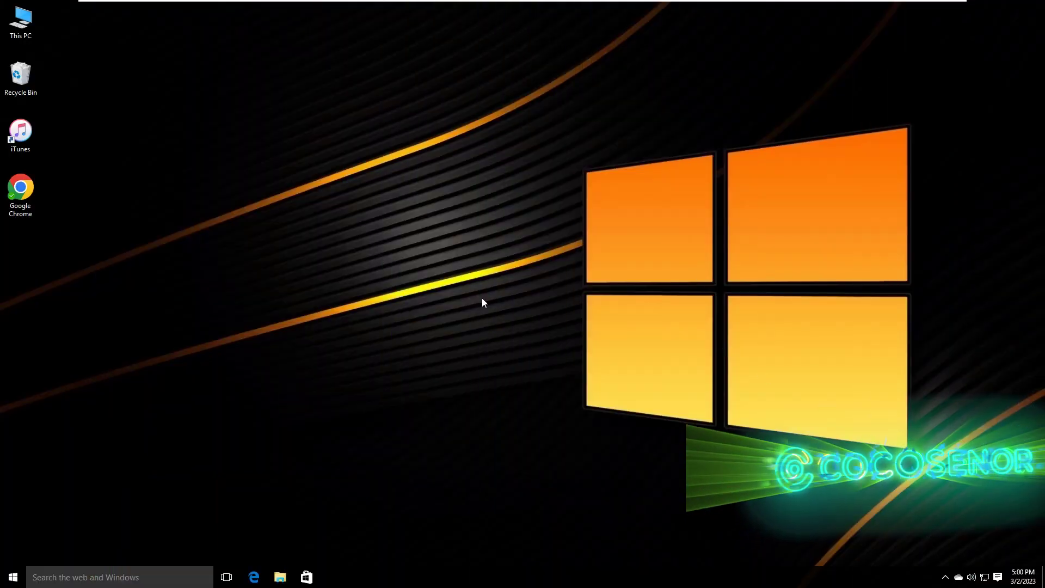
Open Command Prompt (Admin) from the Start button menu and approve elevation.
right_click(11, 578)
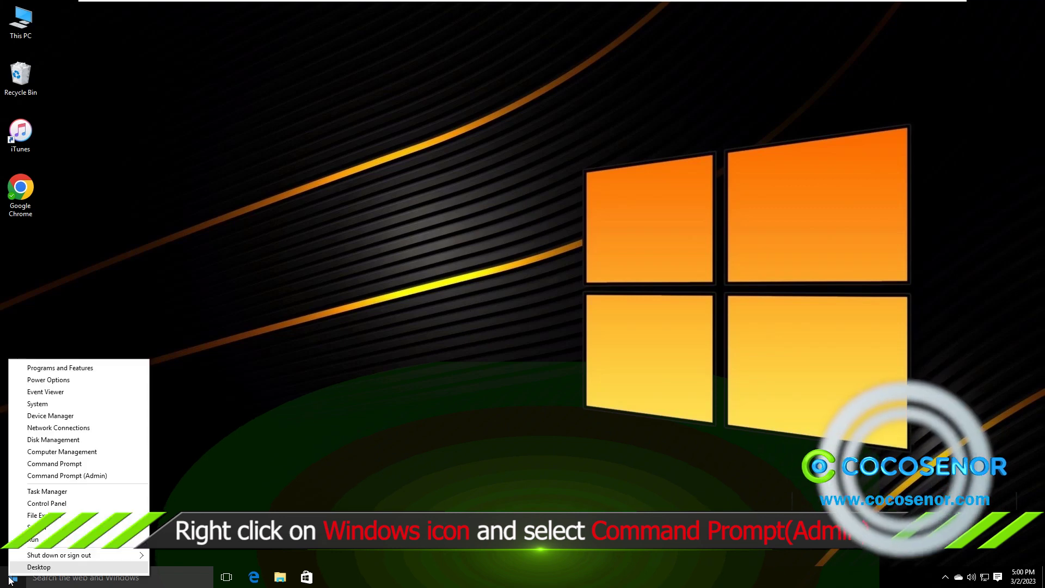
left_click(69, 476)
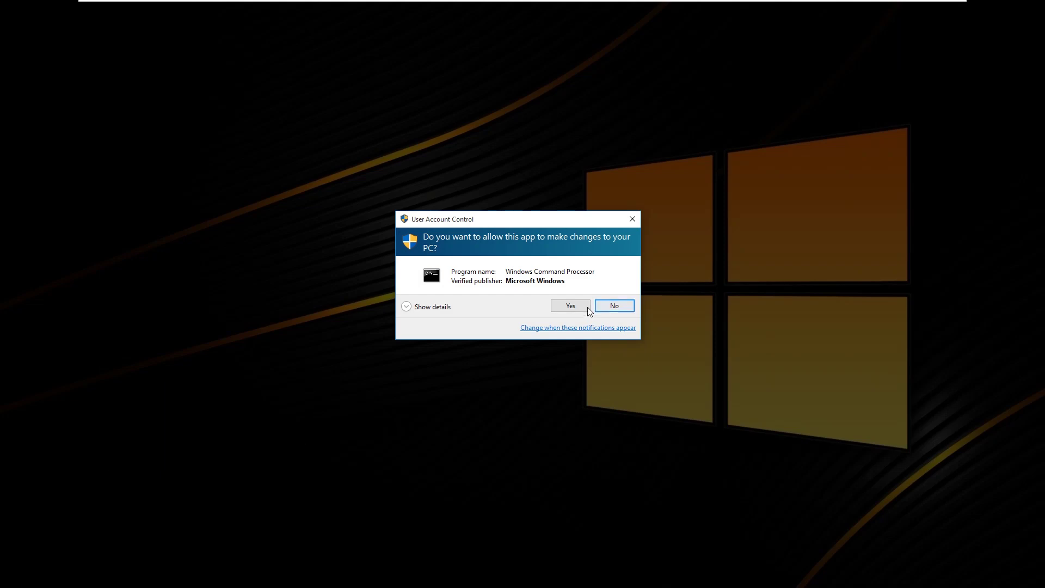
left_click(587, 307)
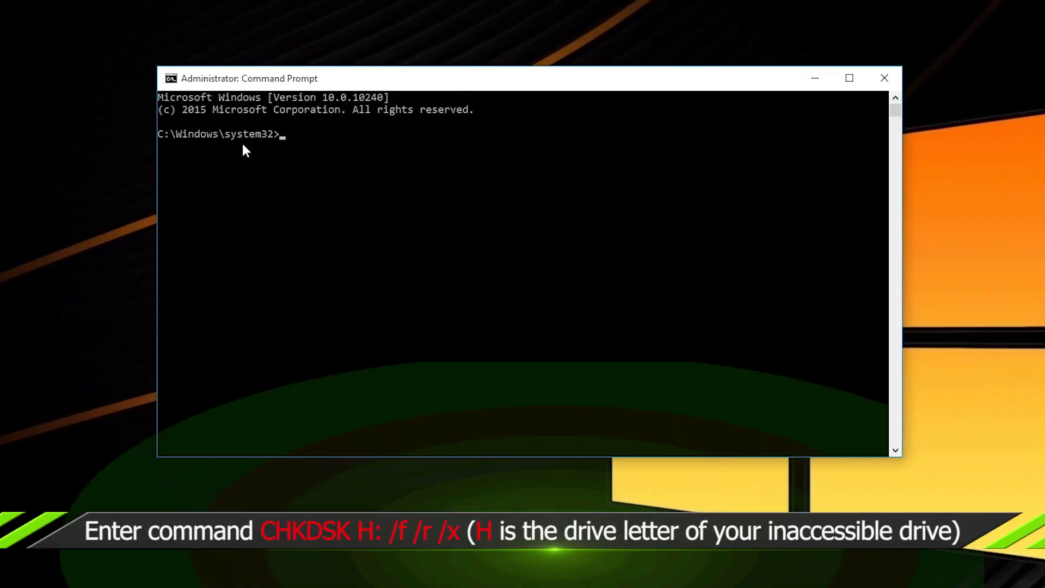
Run CHKDSK H: /f /r /x in the administrator Command Prompt.
type("CHKDSK H: /f /r /x")
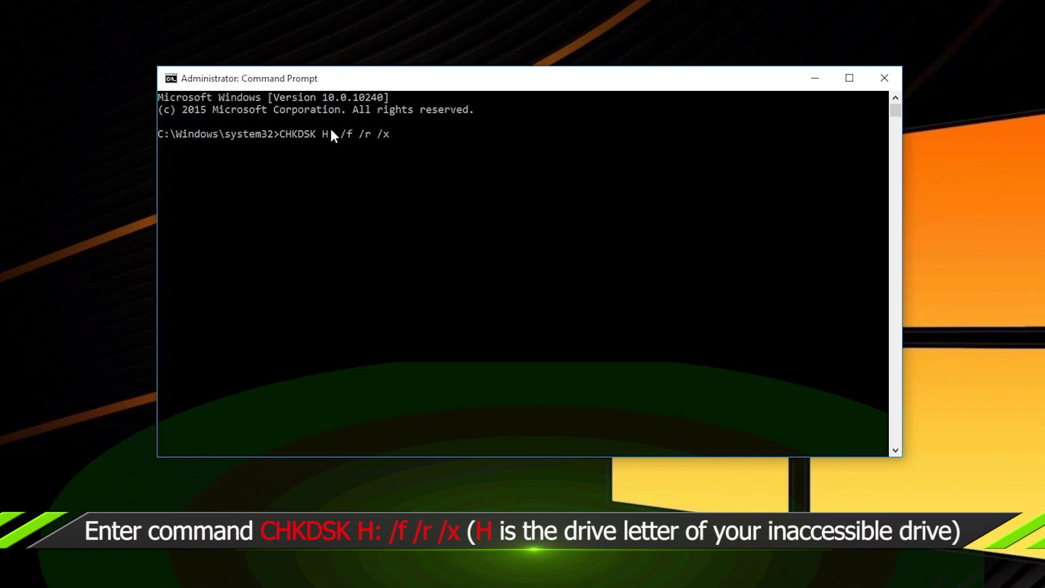
key("Return")
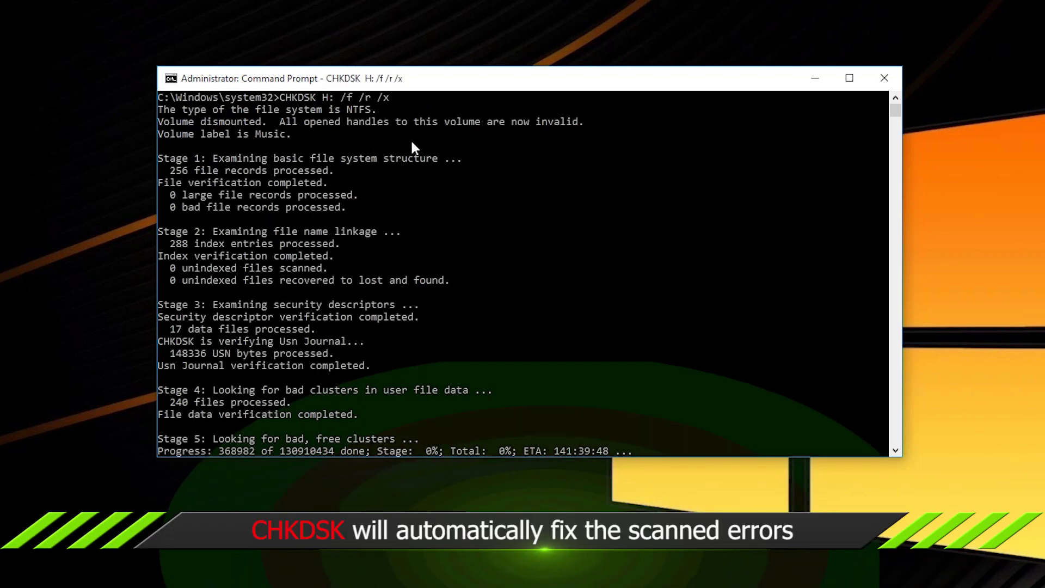